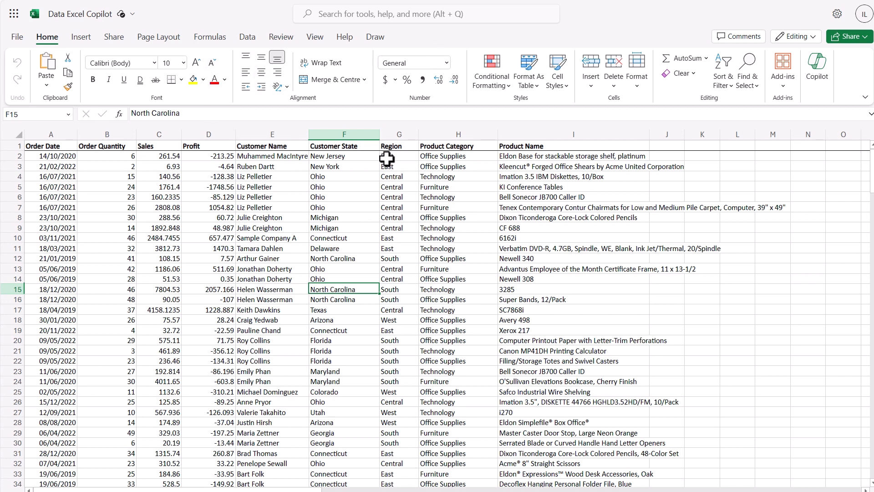
# Step: Check how far the order data extends down the Customer Name column, and open the Copilot assistant
pyautogui.click(302, 217)
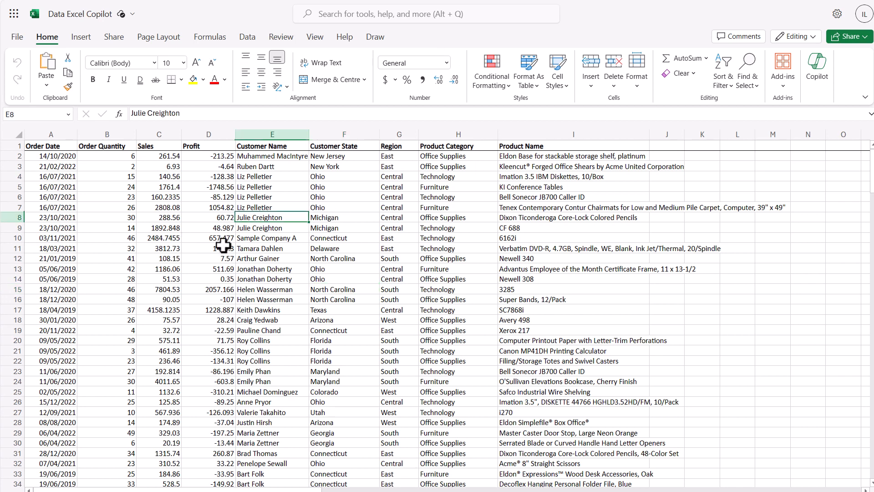
pyautogui.hotkey('ctrl', 'Down')
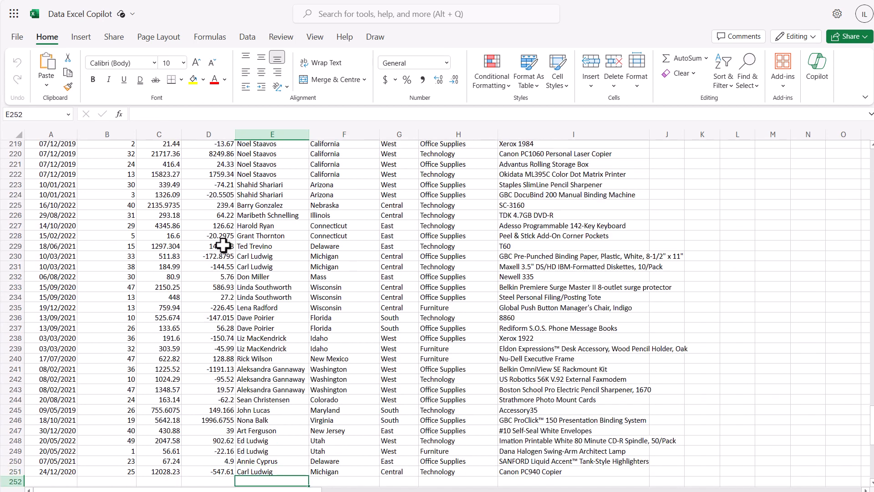
pyautogui.hotkey('ctrl', 'Up')
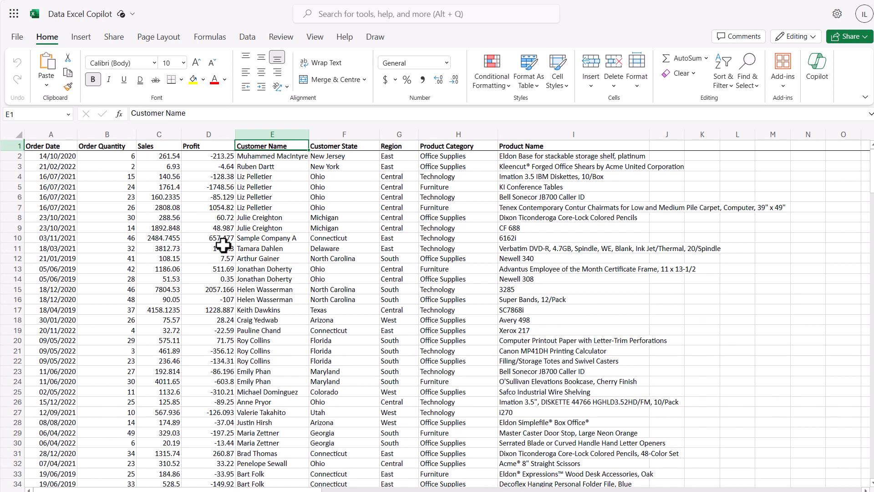
pyautogui.press('Down')
pyautogui.press('Down')
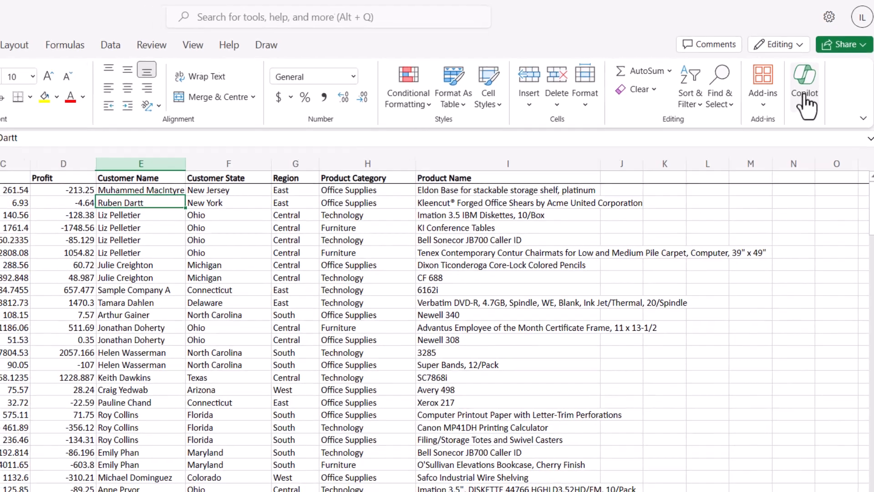
pyautogui.click(803, 107)
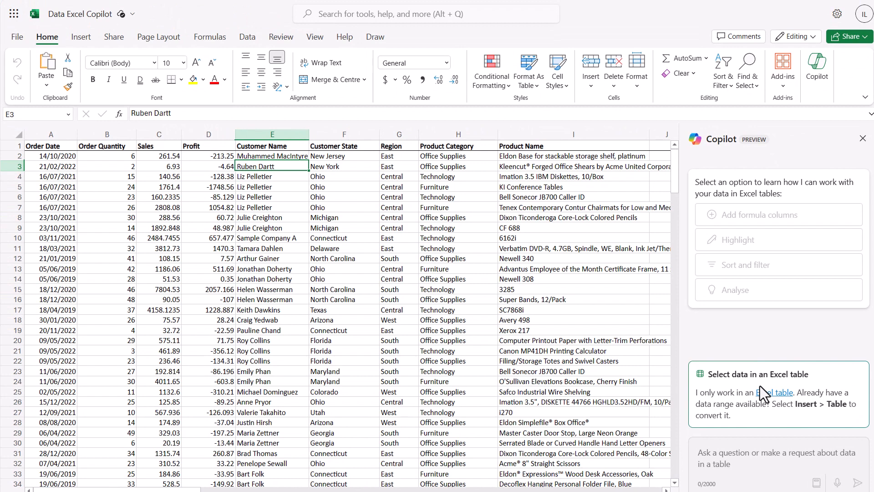
# Step: Examine the column headers from Order Date to Product Category and the first rows of the order data
pyautogui.click(211, 246)
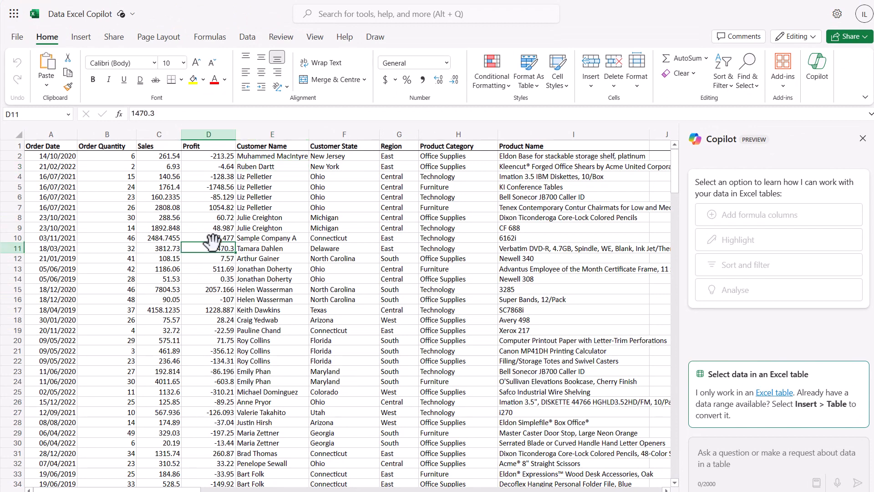
pyautogui.click(280, 248)
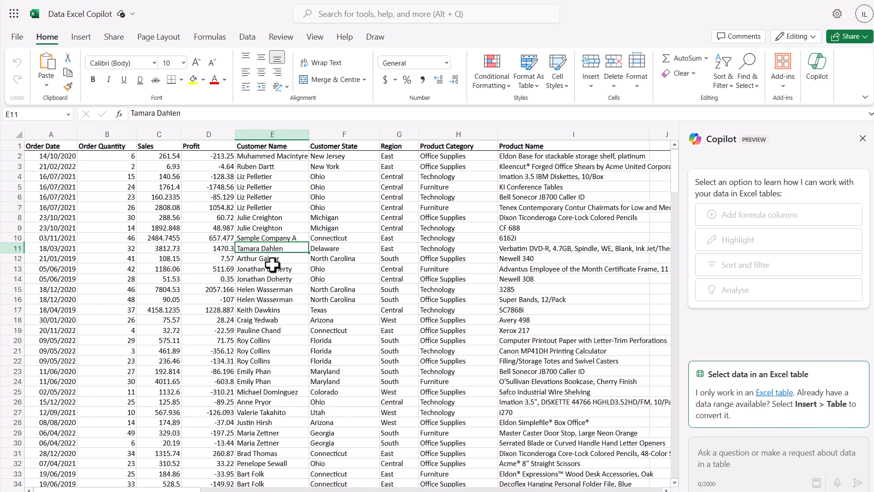
pyautogui.click(64, 149)
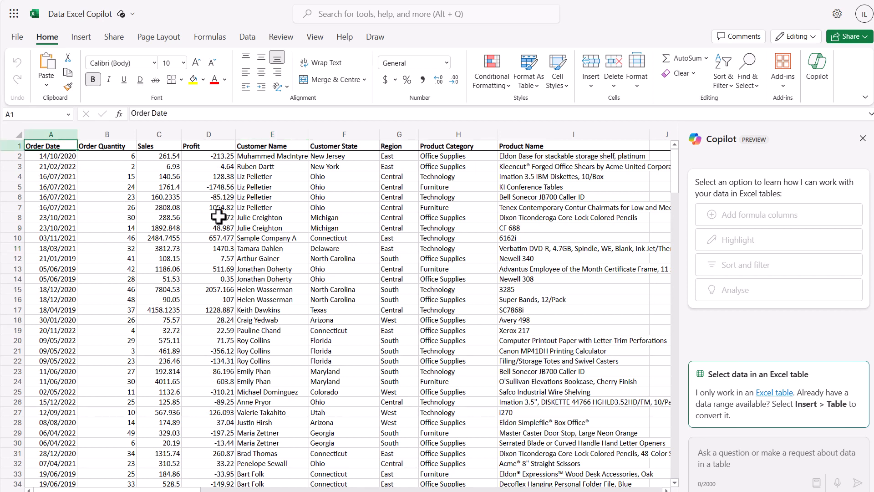
pyautogui.press('Right')
pyautogui.press('Right')
pyautogui.press('Right')
pyautogui.press('Right')
pyautogui.press('Right')
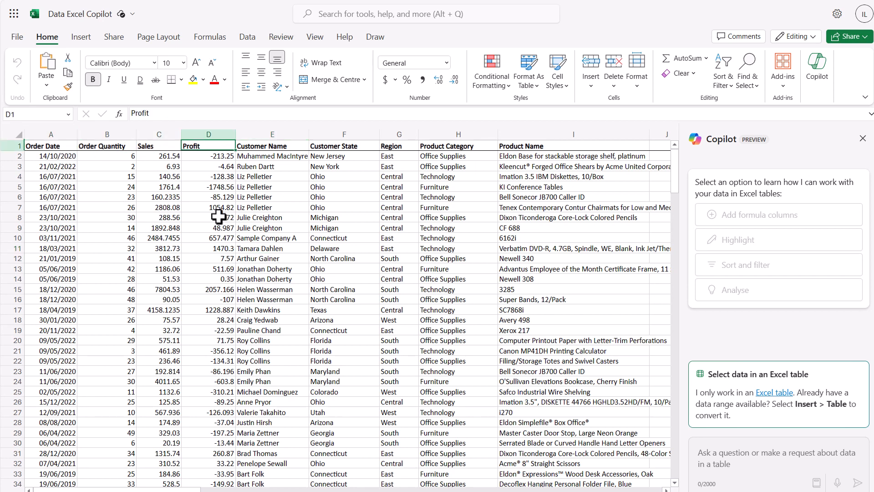
pyautogui.press('Right')
pyautogui.press('Right')
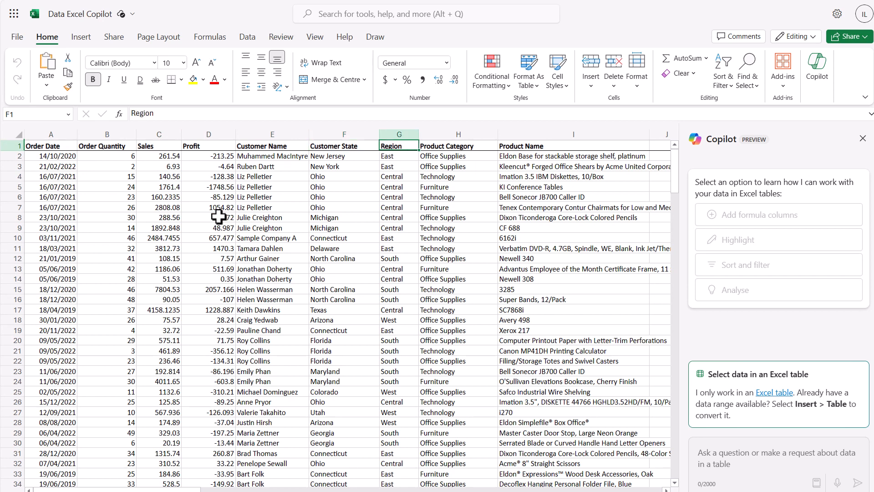
pyautogui.press('Right')
pyautogui.press('Left')
pyautogui.press('Left')
pyautogui.press('Left')
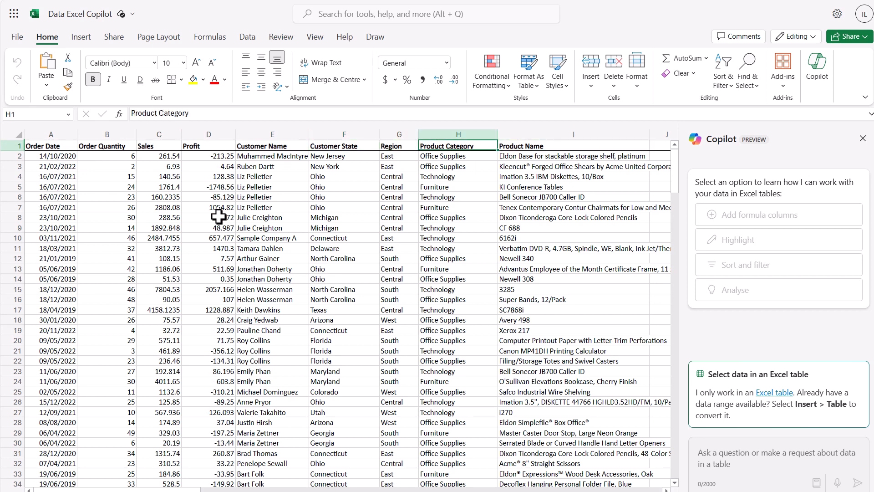
pyautogui.press('Down')
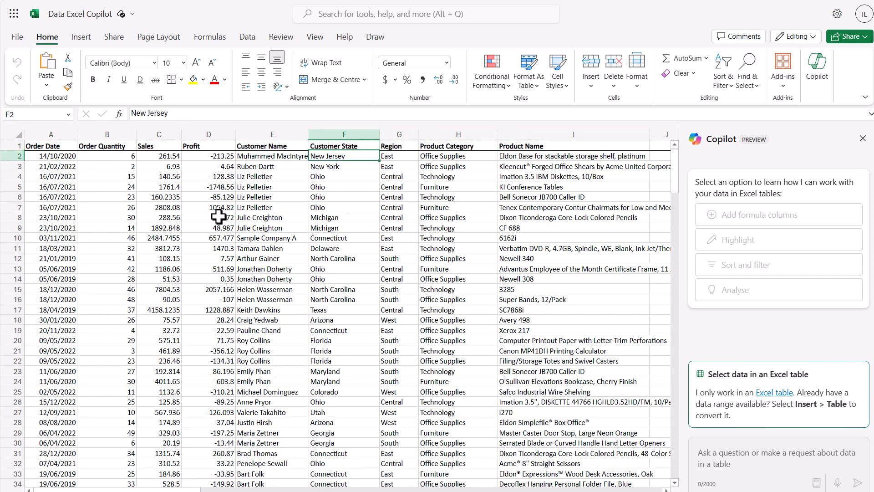
pyautogui.press('Left')
pyautogui.press('Left')
pyautogui.press('Left')
pyautogui.press('Left')
pyautogui.press('Left')
pyautogui.press('Down')
pyautogui.press('Down')
pyautogui.press('Down')
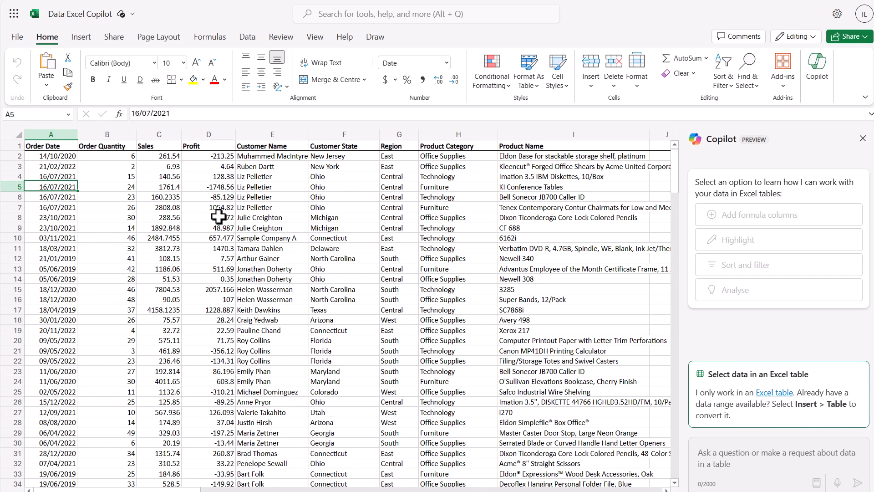
pyautogui.press('Right')
pyautogui.press('Right')
pyautogui.press('Right')
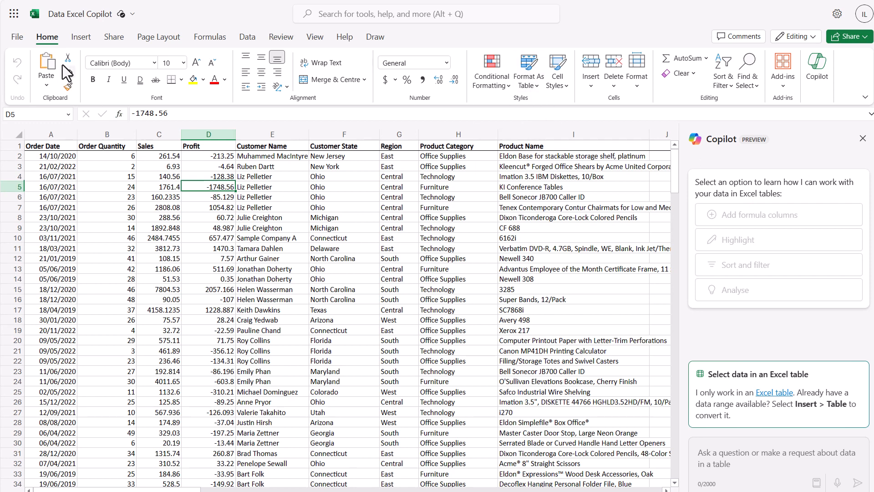
# Step: Format the range A1:I251 as a table with headers, using the blue banner-header style from the Light group
pyautogui.click(543, 88)
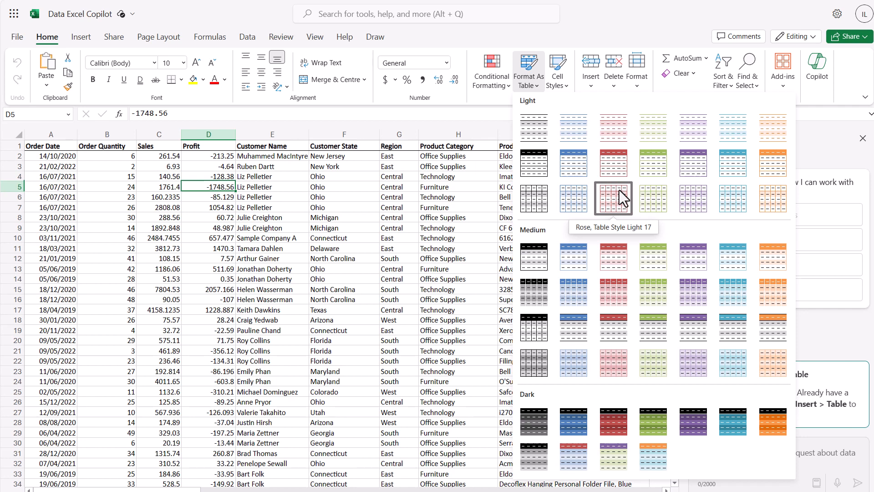
pyautogui.click(582, 174)
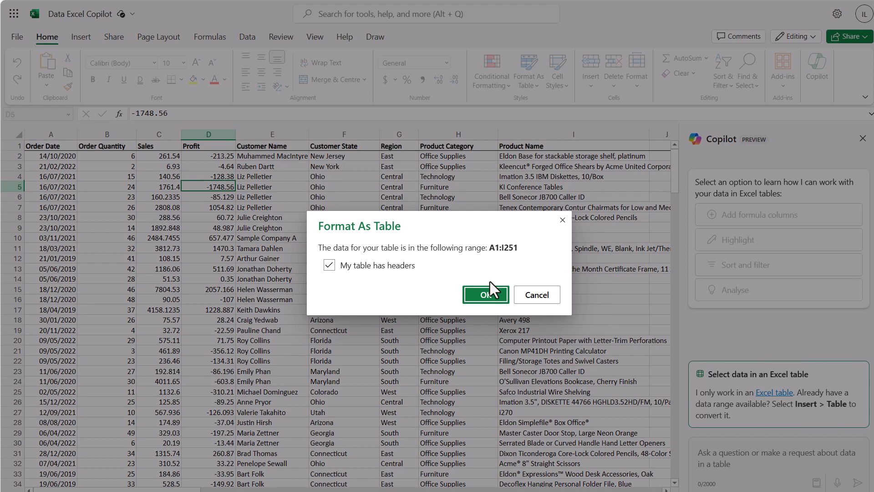
pyautogui.click(494, 295)
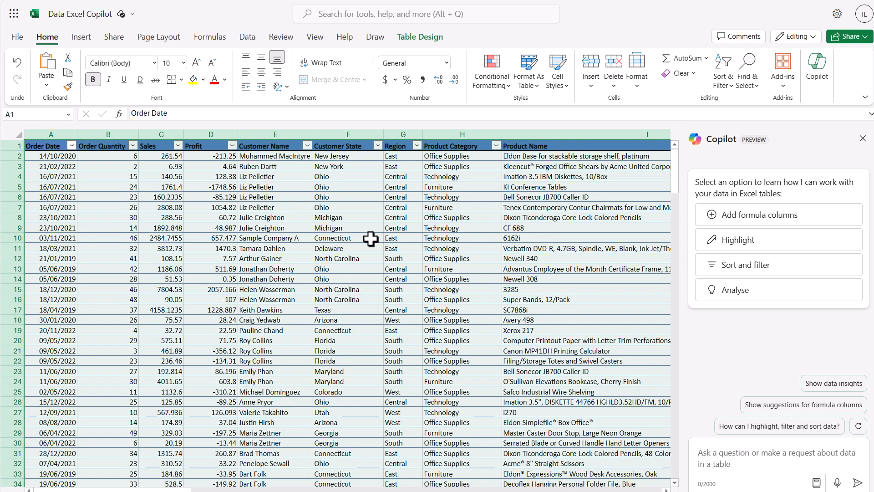
# Step: View the sort and filter options of the Customer State column, and return to a cell inside the table
pyautogui.click(378, 145)
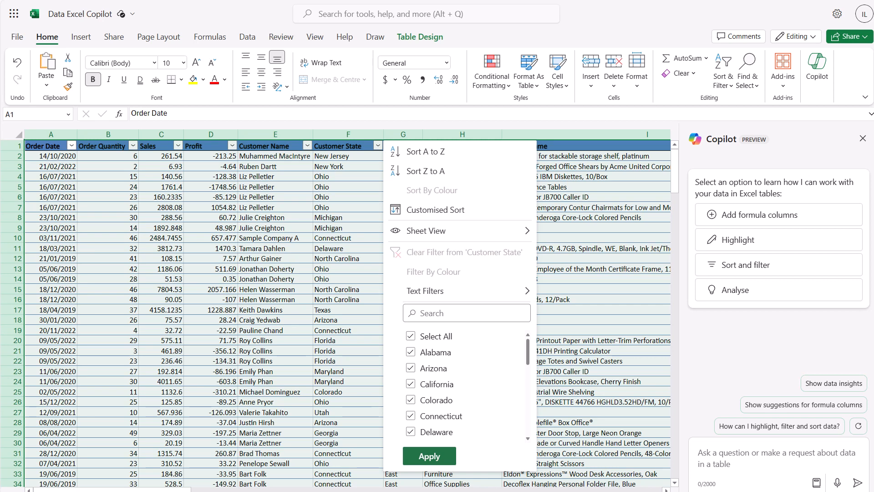
pyautogui.click(331, 214)
pyautogui.moveTo(332, 214); pyautogui.dragTo(358, 221)
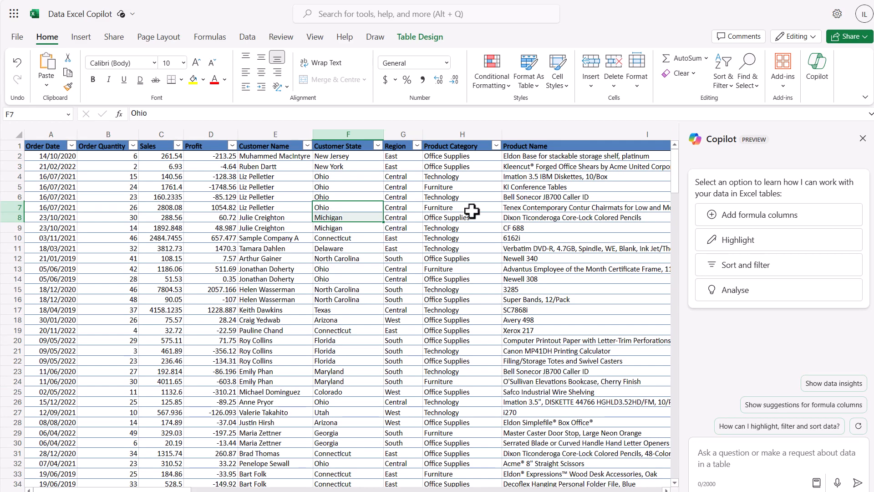
pyautogui.click(455, 225)
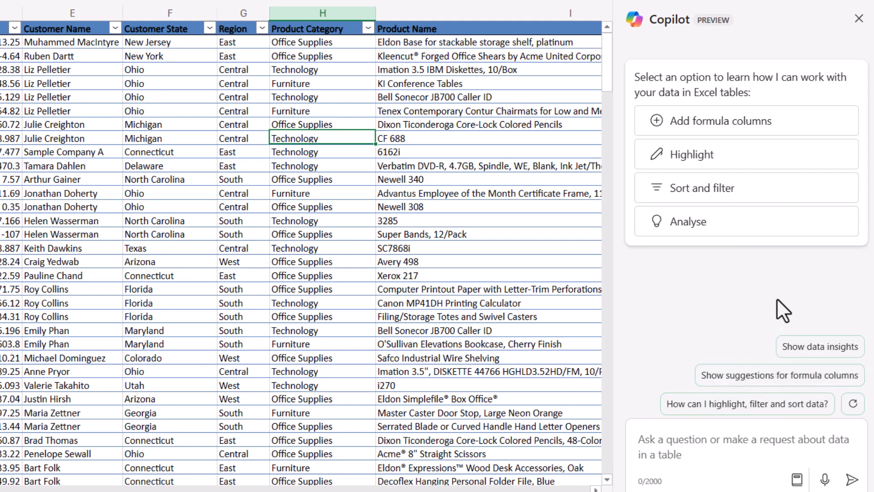
# Step: Write the question "How many rows in the table" in the Copilot prompt
pyautogui.click(725, 436)
pyautogui.write('How many r')
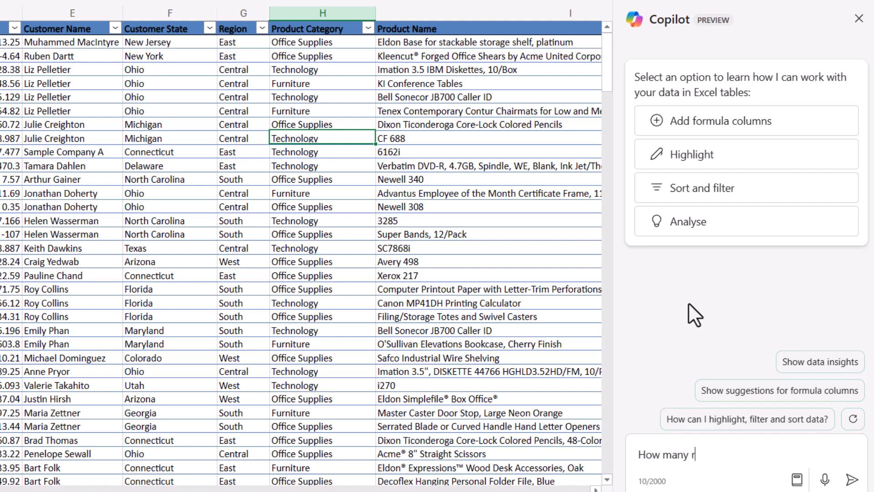
pyautogui.write('ows in the table')
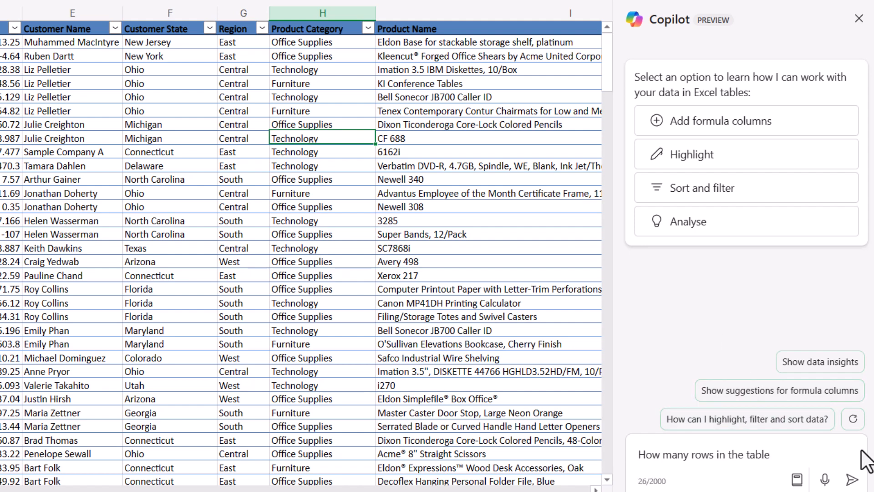
# Step: View Copilot's prompt categories and the example prompts for Create, and return to the drafted question
pyautogui.click(794, 482)
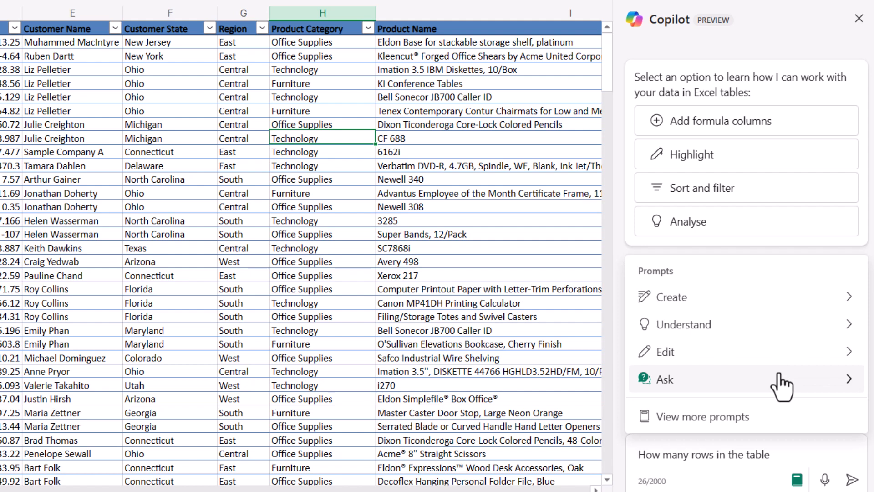
pyautogui.click(742, 303)
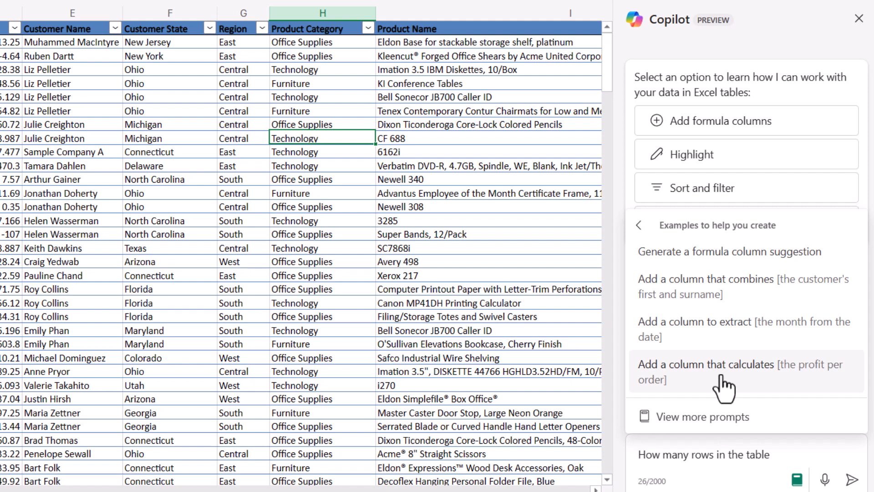
pyautogui.click(798, 451)
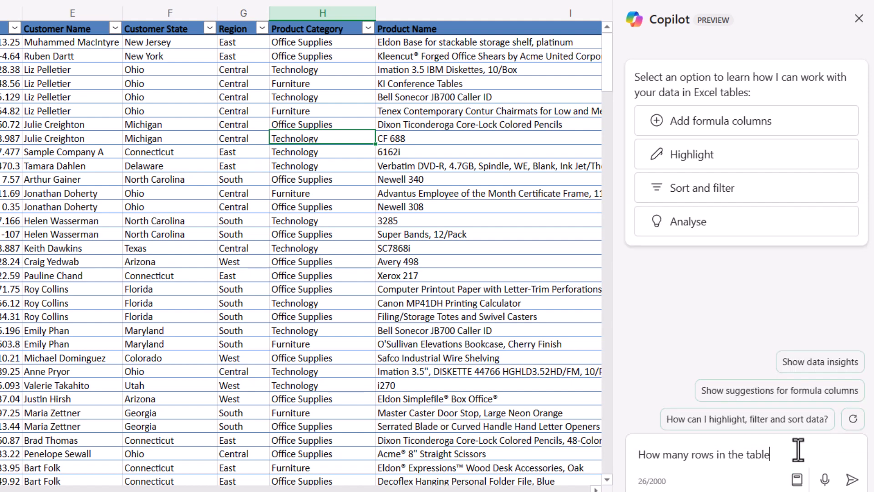
# Step: Submit the row-count question to Copilot and review its answer
pyautogui.click(853, 480)
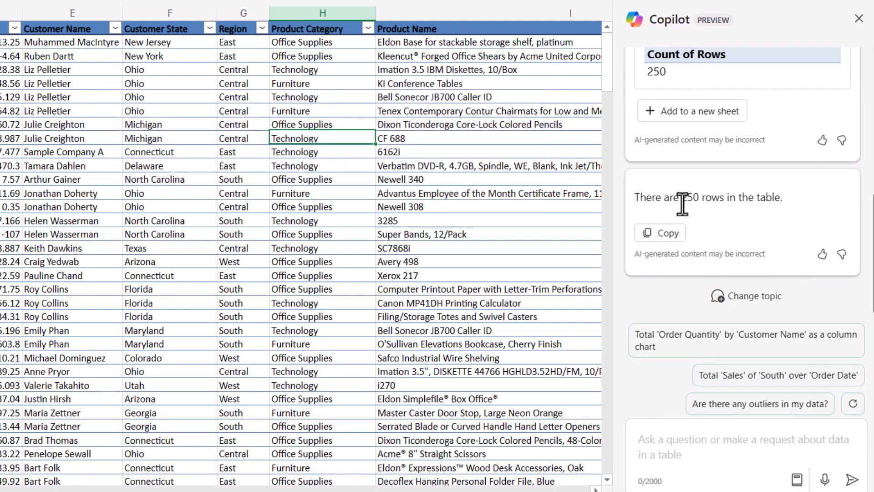
pyautogui.scroll(1, 739, 226)
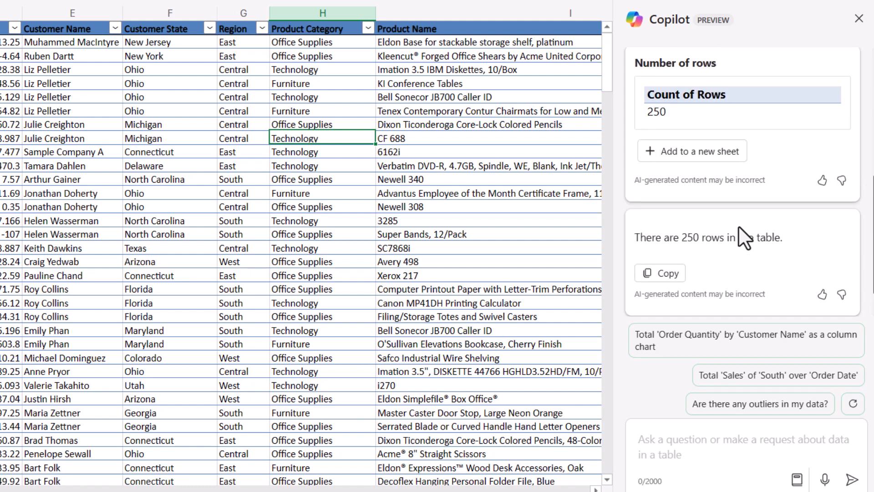